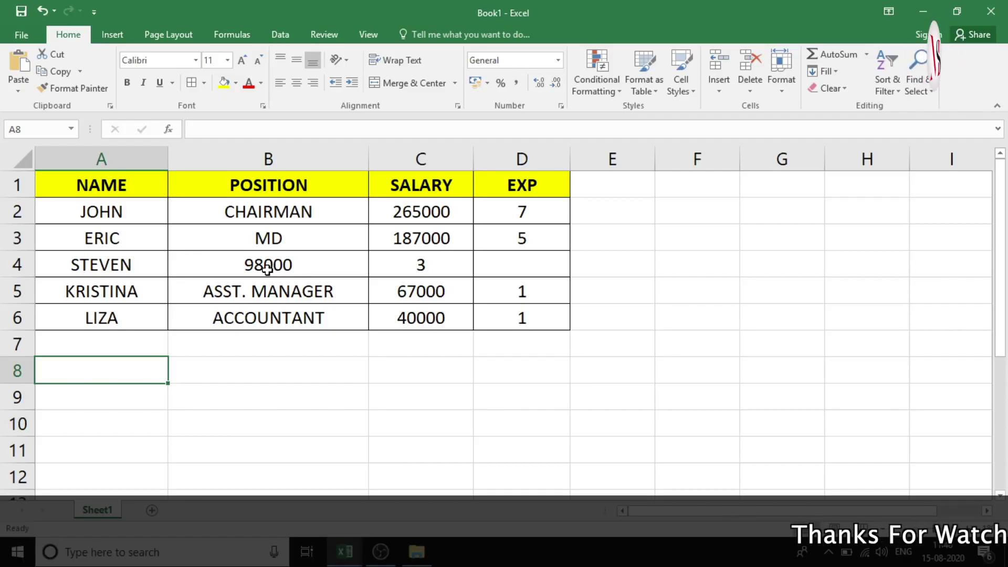
Step: Select cell B4 holding STEVEN's misplaced 98000 and bring up the Insert Cells dialog
click(267, 270)
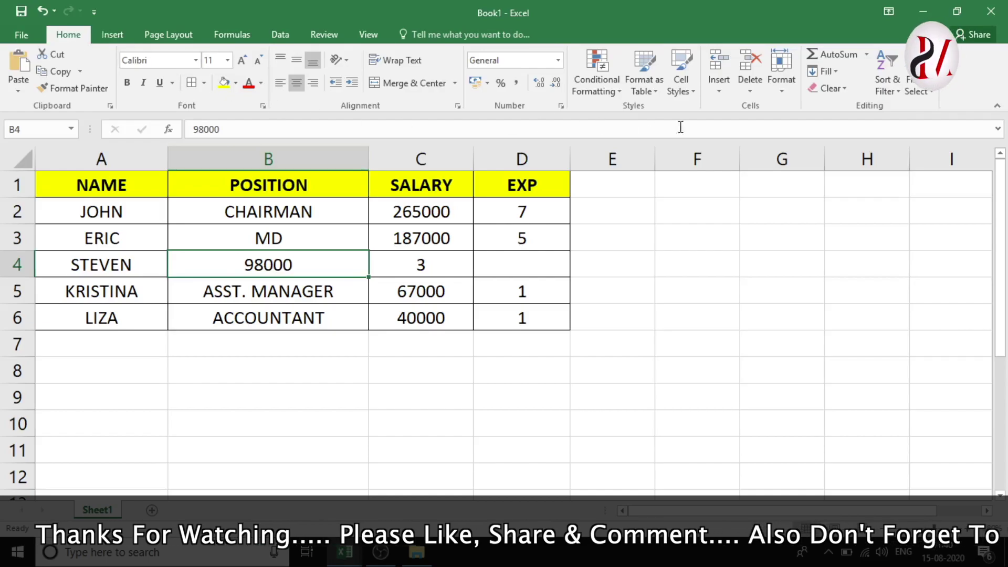
click(723, 86)
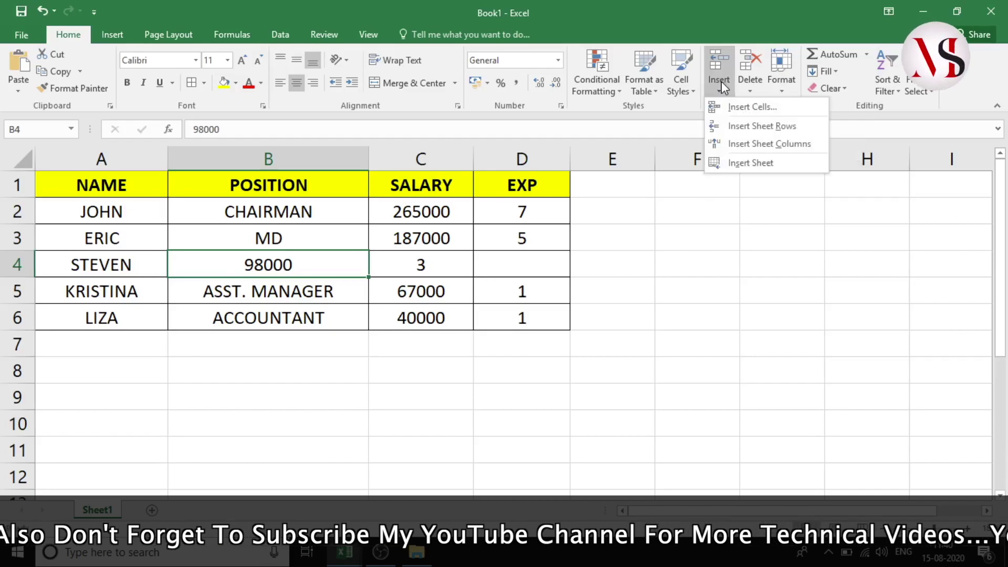
click(749, 113)
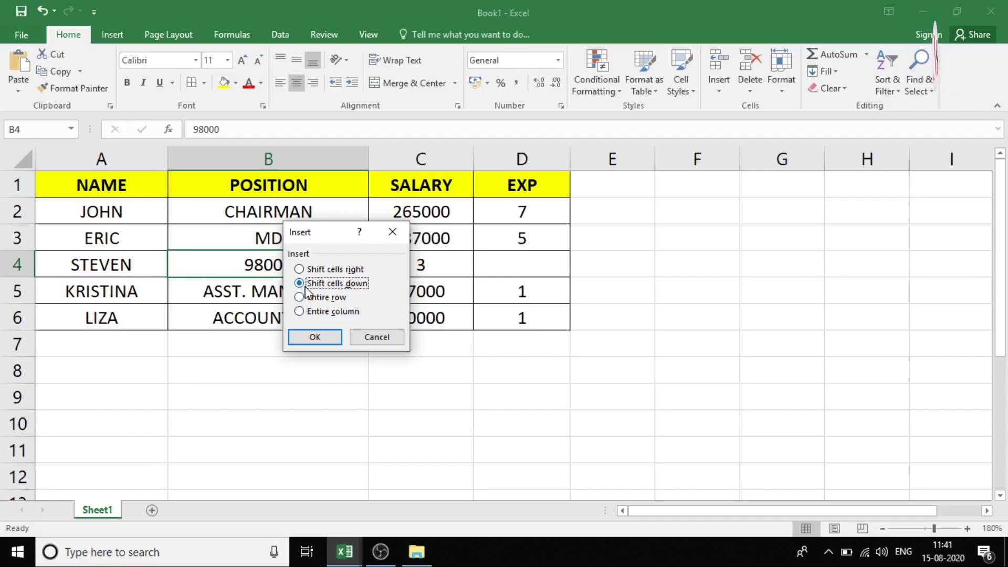
Step: Insert a blank cell at B4, shifting STEVEN's 98000 and 3 right into SALARY and EXP
drag(320, 234, 657, 241)
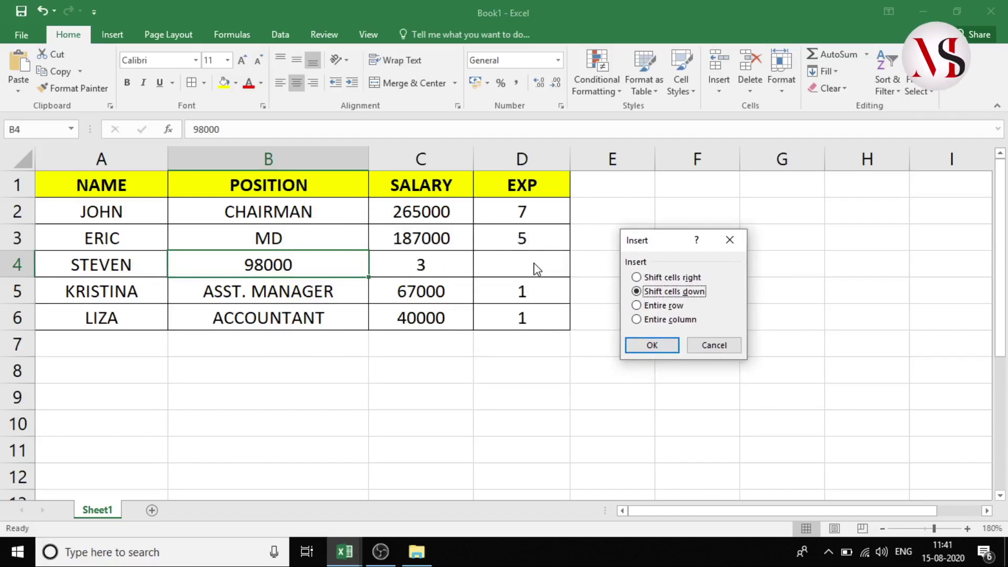
click(637, 278)
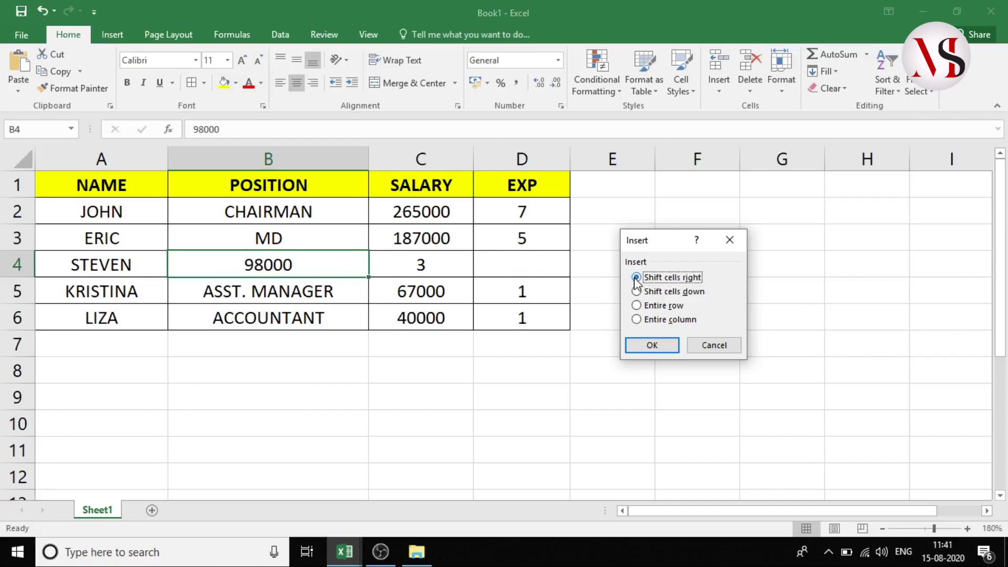
click(651, 347)
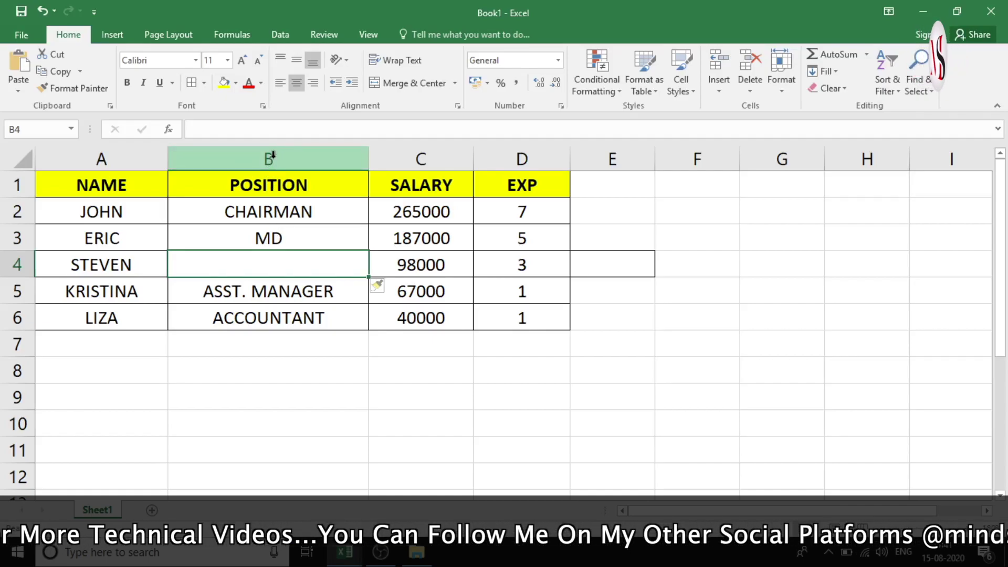
Step: Insert a blank column B before POSITION from the Home Insert menu
click(273, 155)
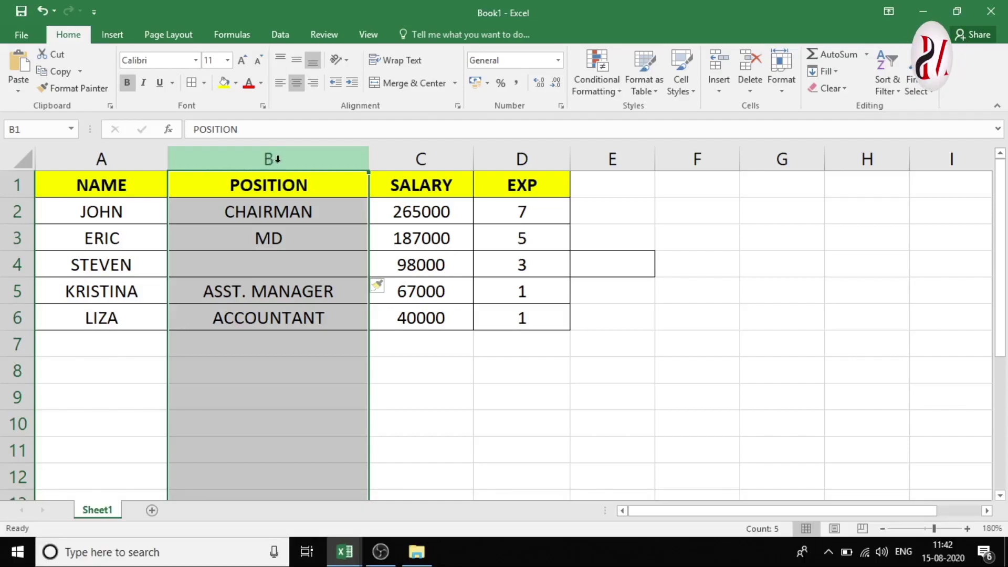
click(719, 83)
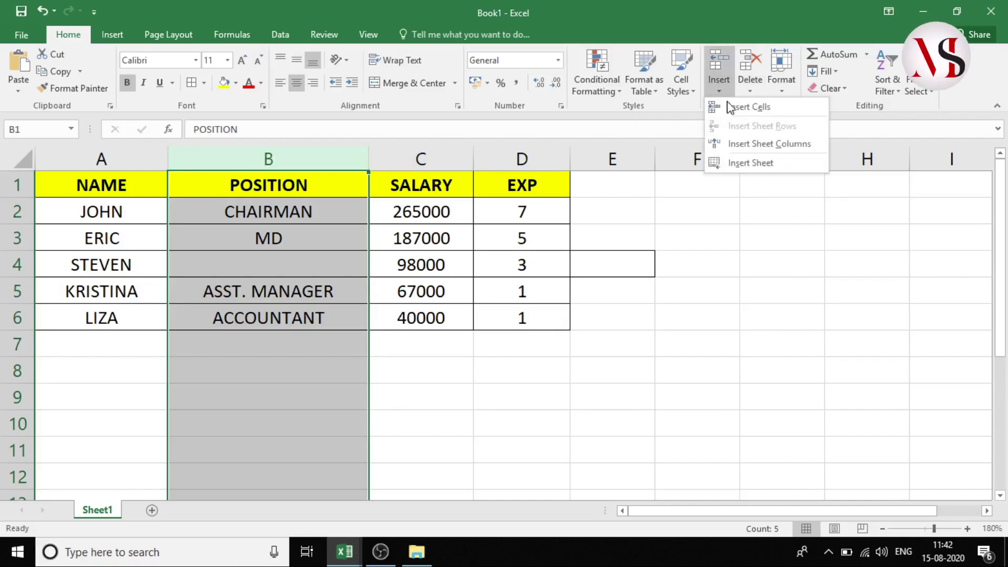
click(740, 143)
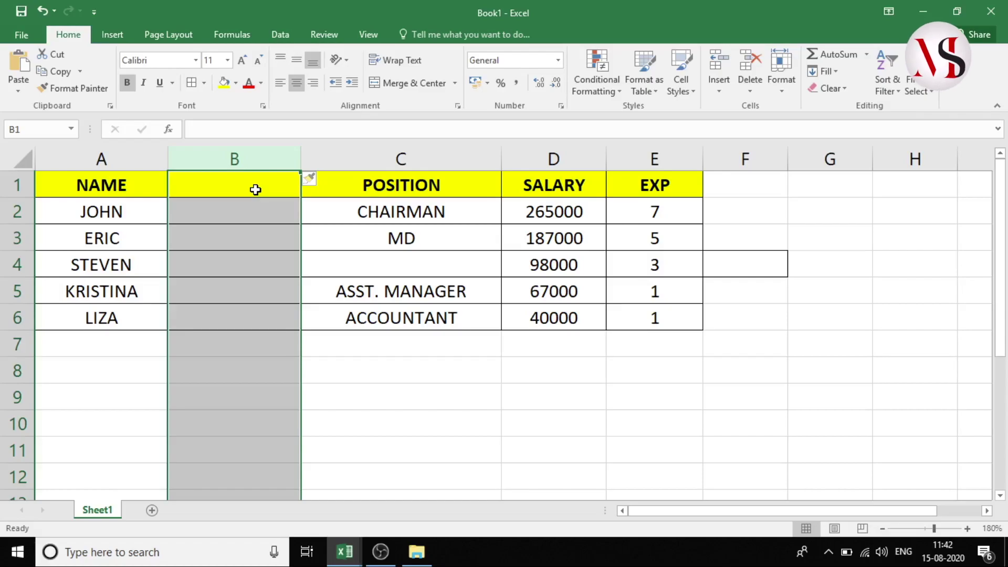
Step: Insert a second blank column before POSITION from the column's shortcut menu
click(389, 160)
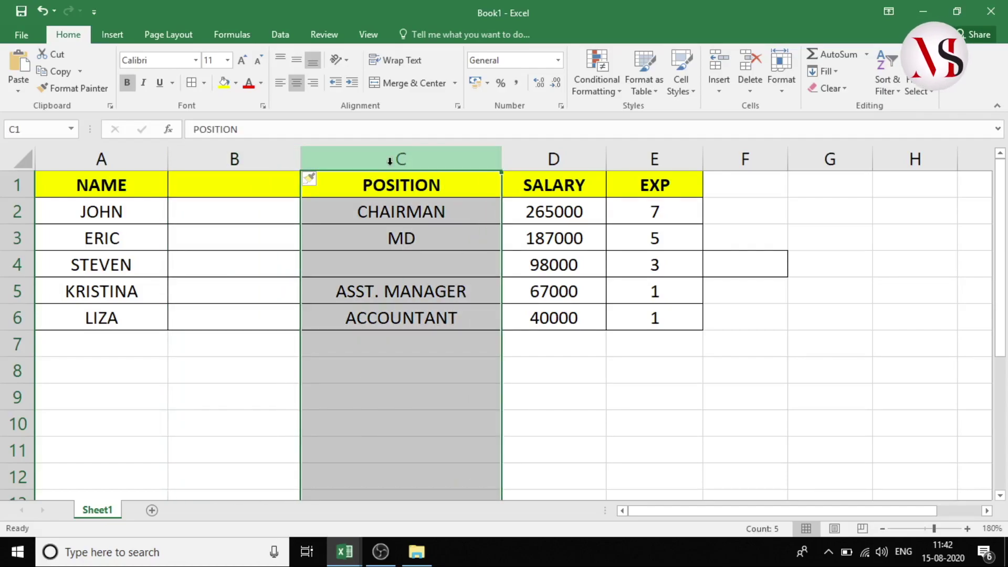
right_click(390, 161)
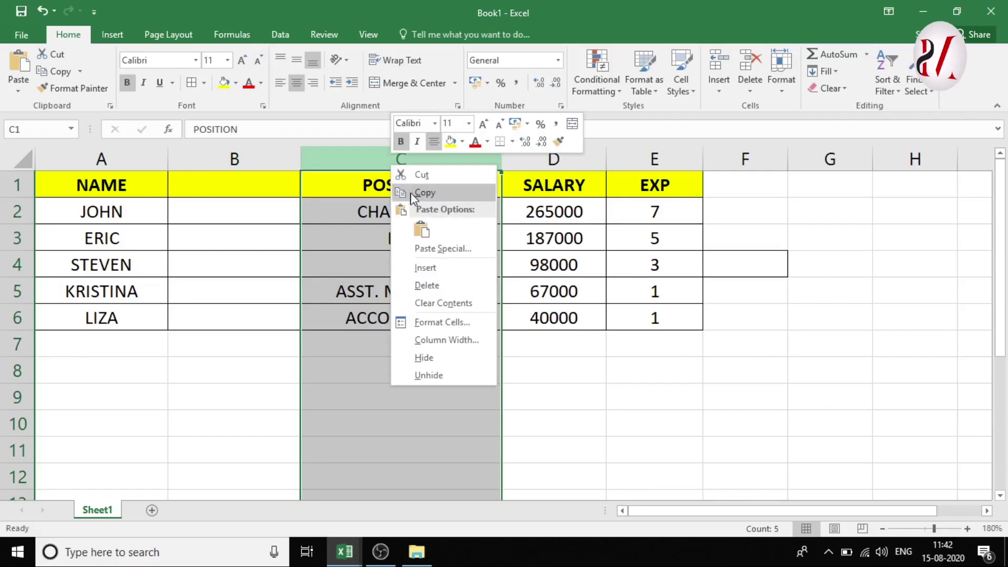
click(438, 270)
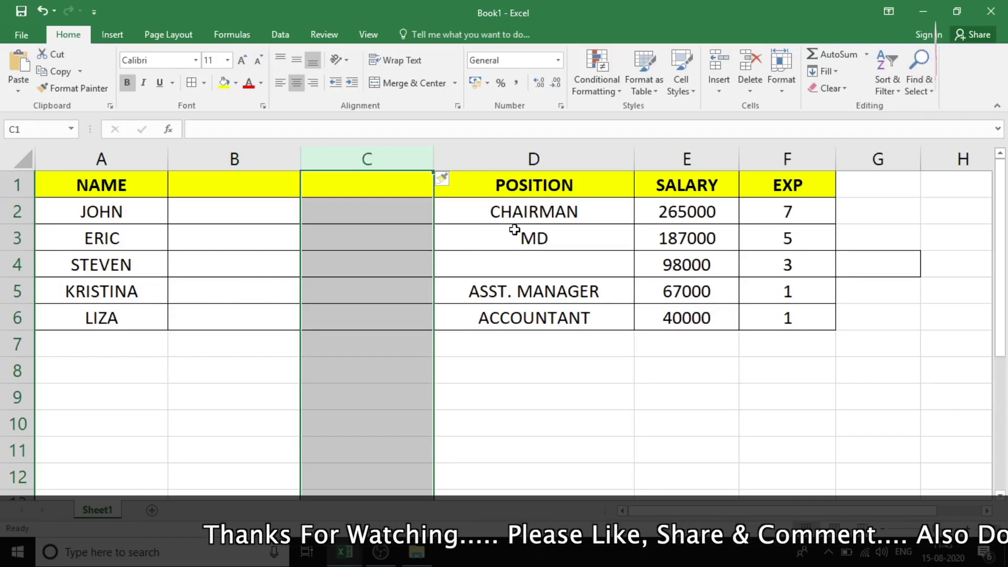
Step: Select columns D through F and insert three more blank columns before POSITION
click(531, 159)
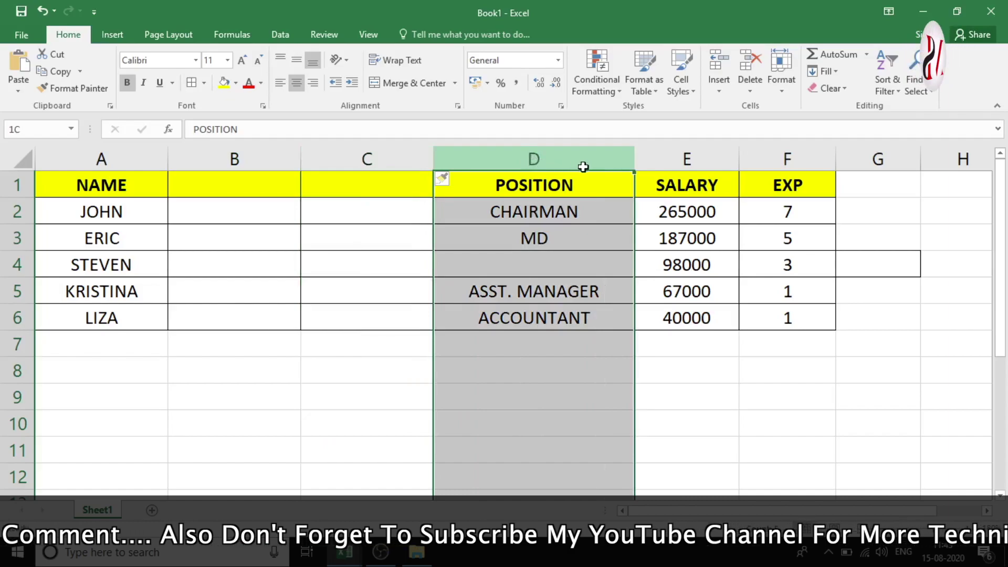
drag(628, 167, 765, 167)
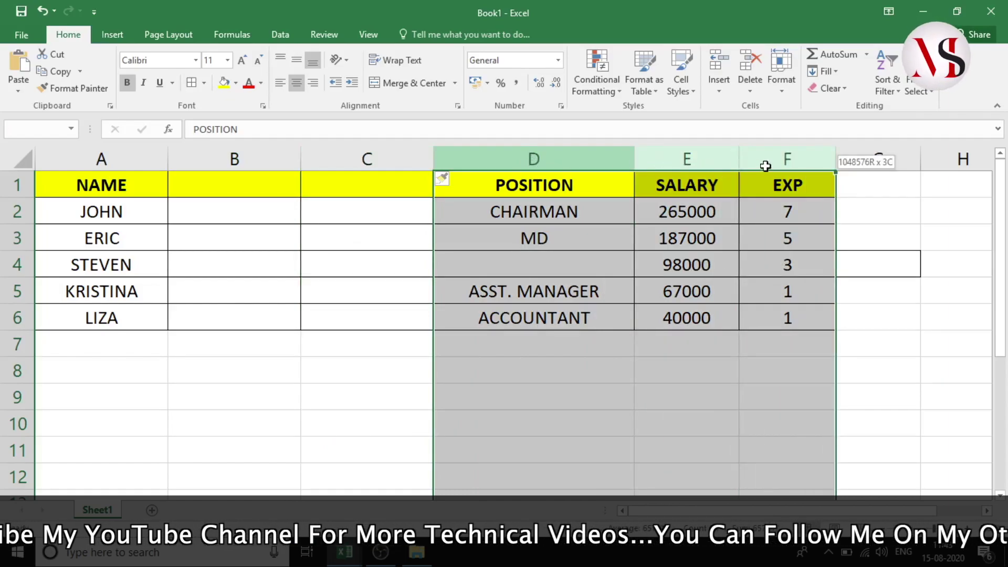
drag(765, 167, 765, 162)
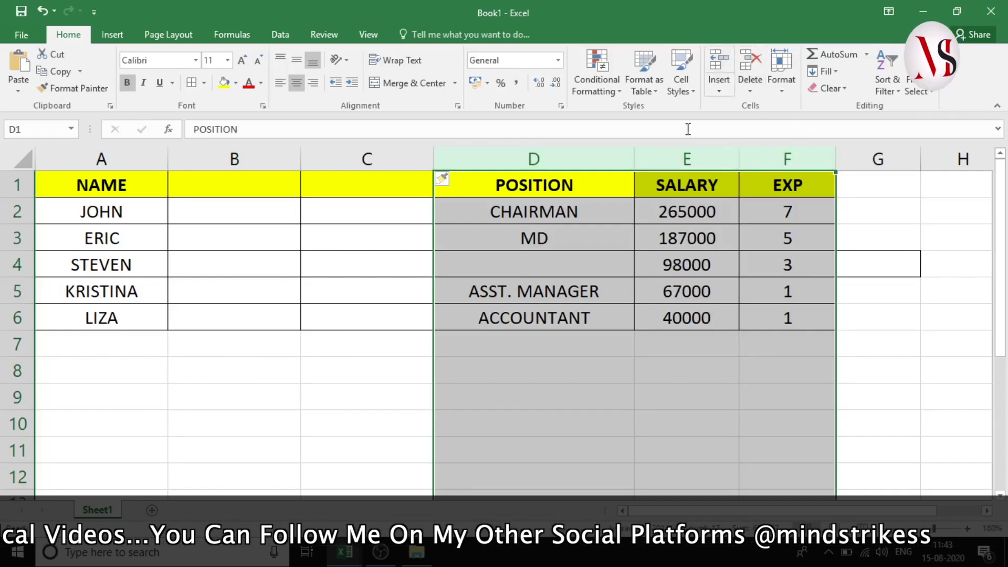
right_click(534, 157)
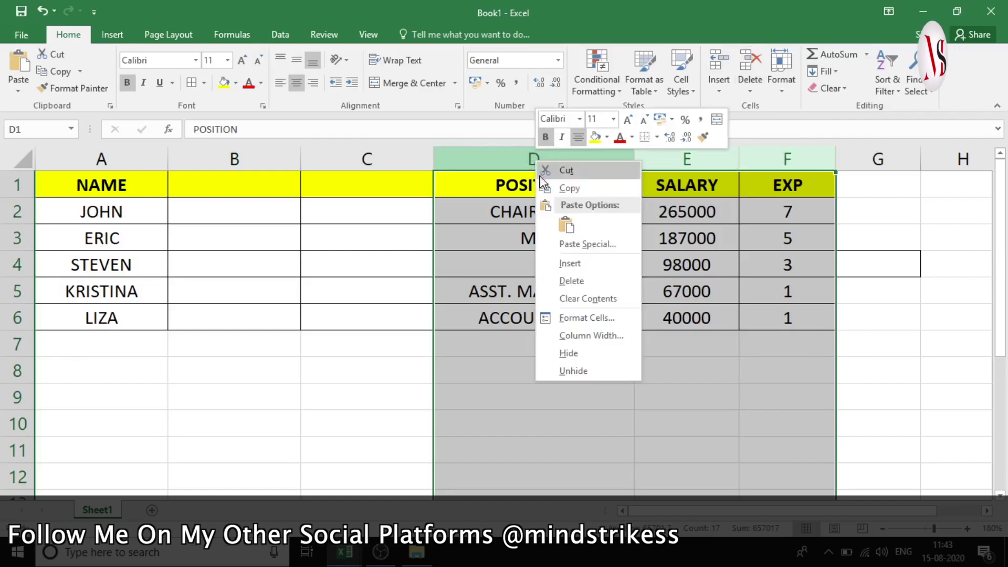
click(563, 264)
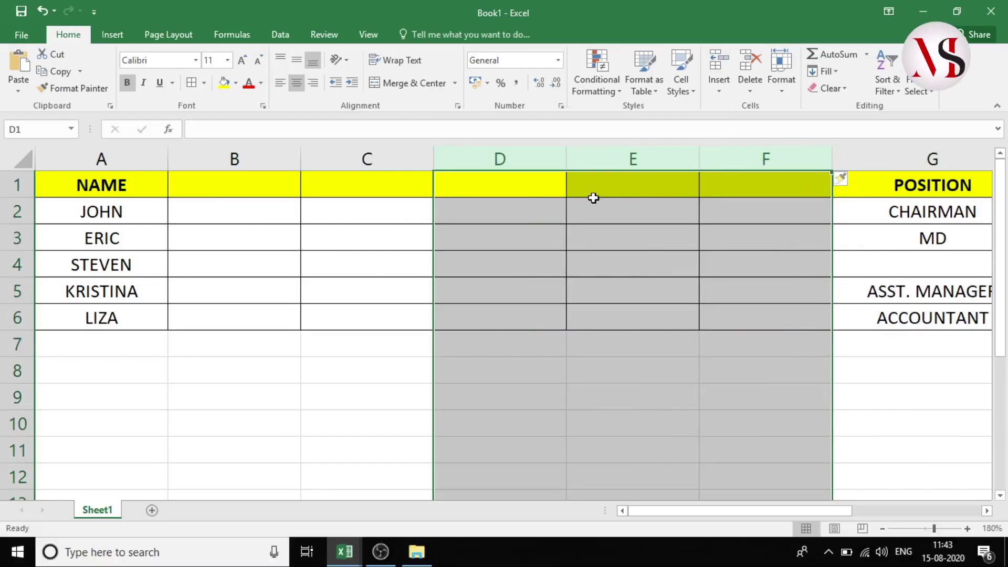
Step: Delete blank column B, then blank columns B through E, so POSITION returns beside NAME
drag(592, 197, 234, 159)
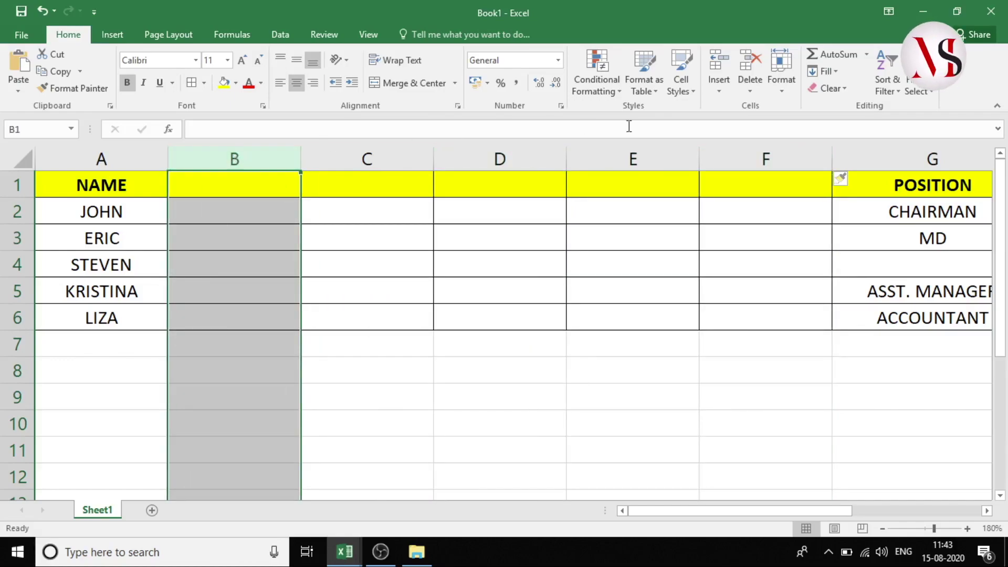
click(748, 75)
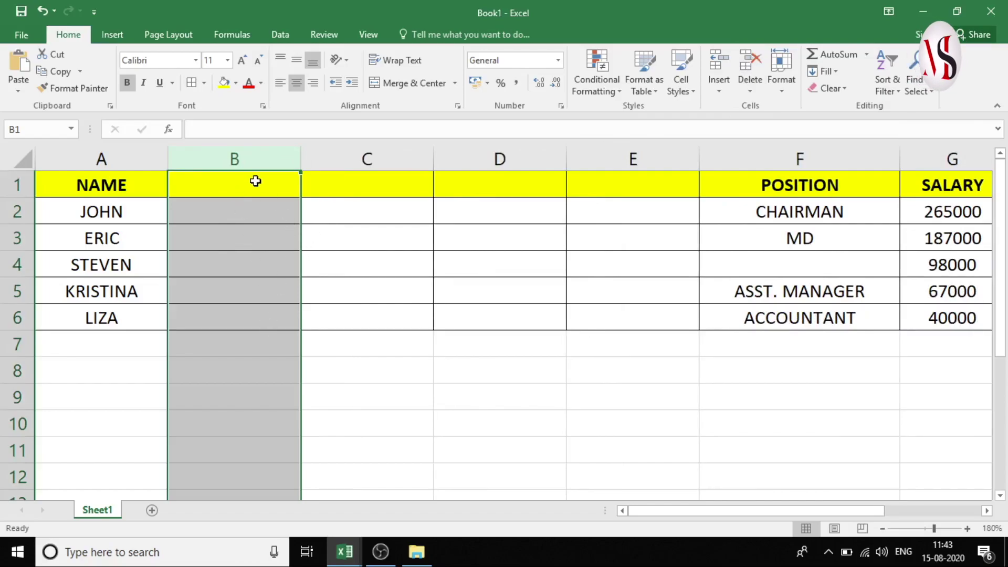
drag(239, 158, 633, 159)
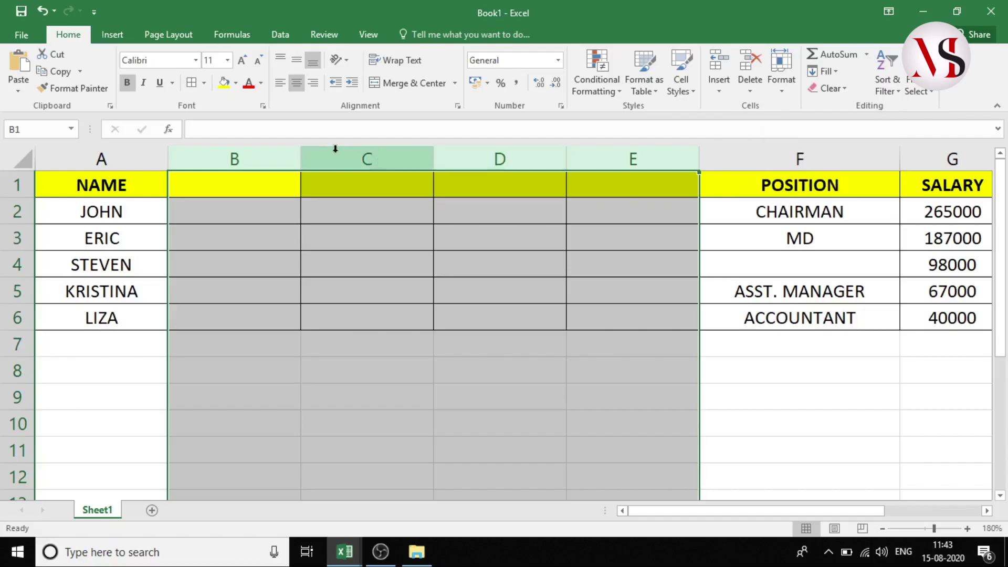
right_click(258, 166)
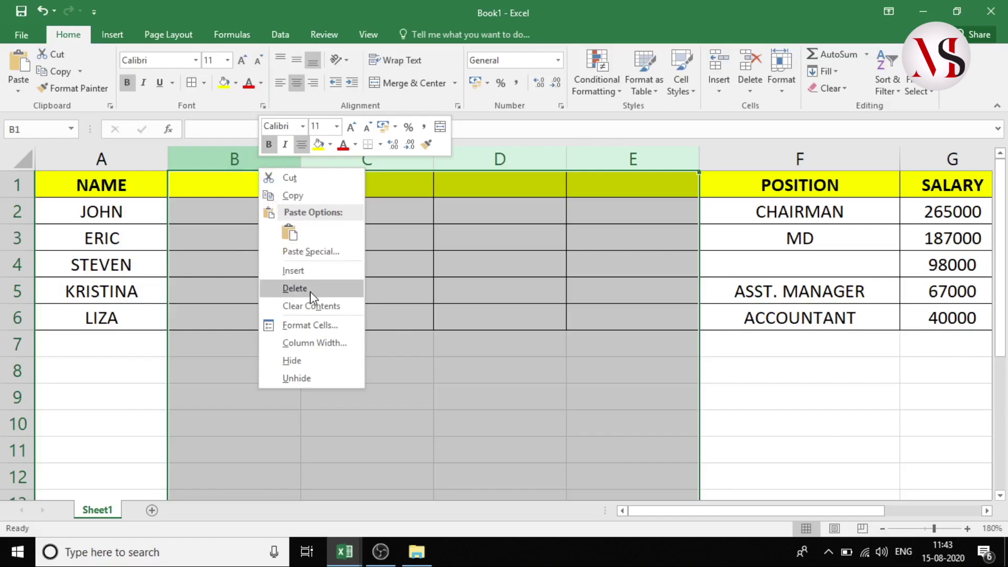
click(295, 288)
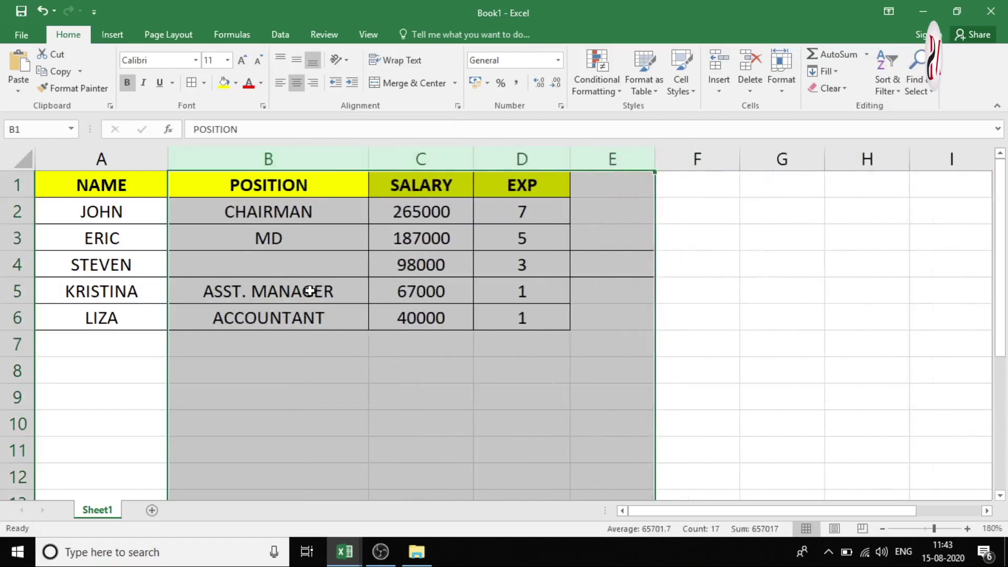
Step: Insert a blank sheet row at row 3, between JOHN and ERIC
click(130, 364)
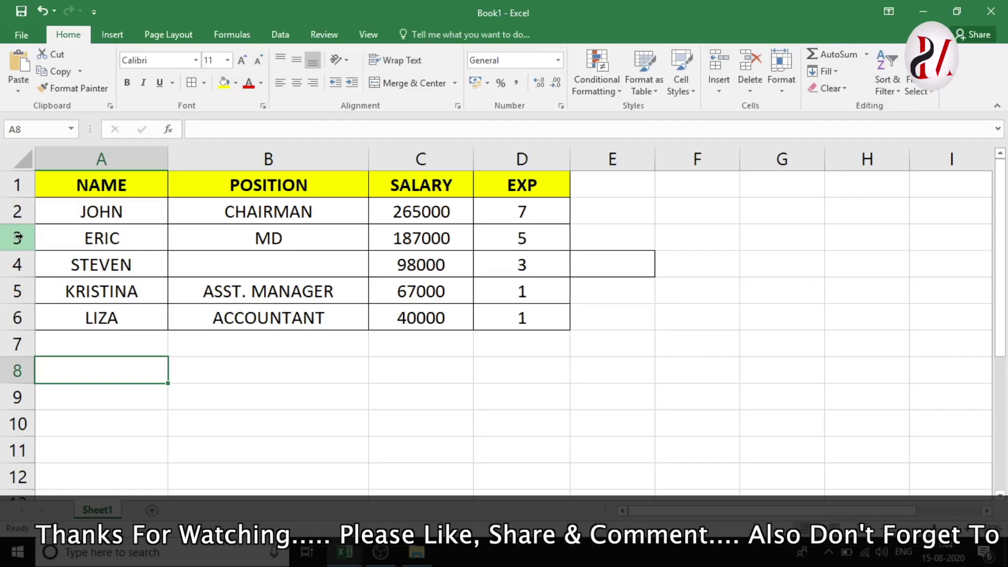
click(18, 237)
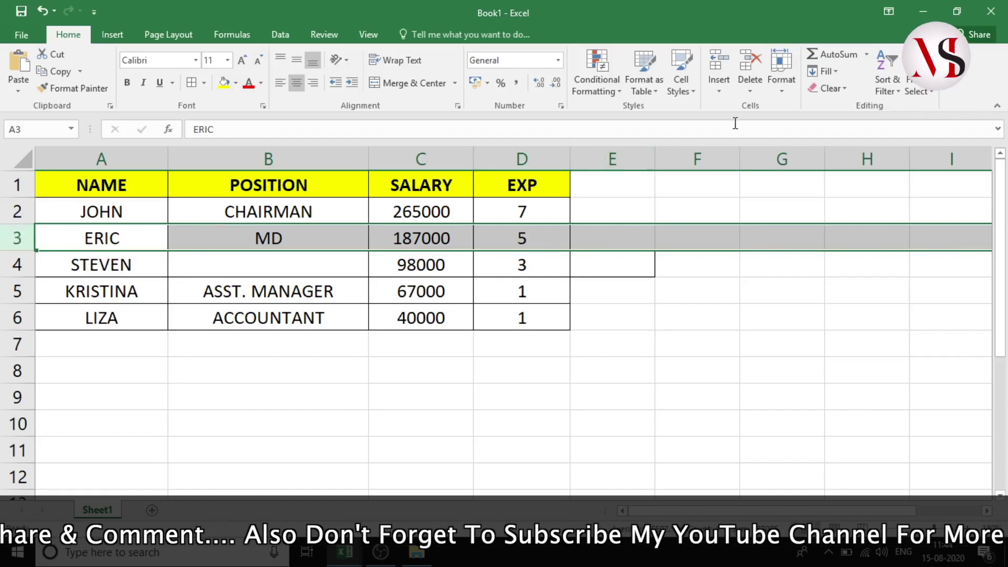
click(719, 80)
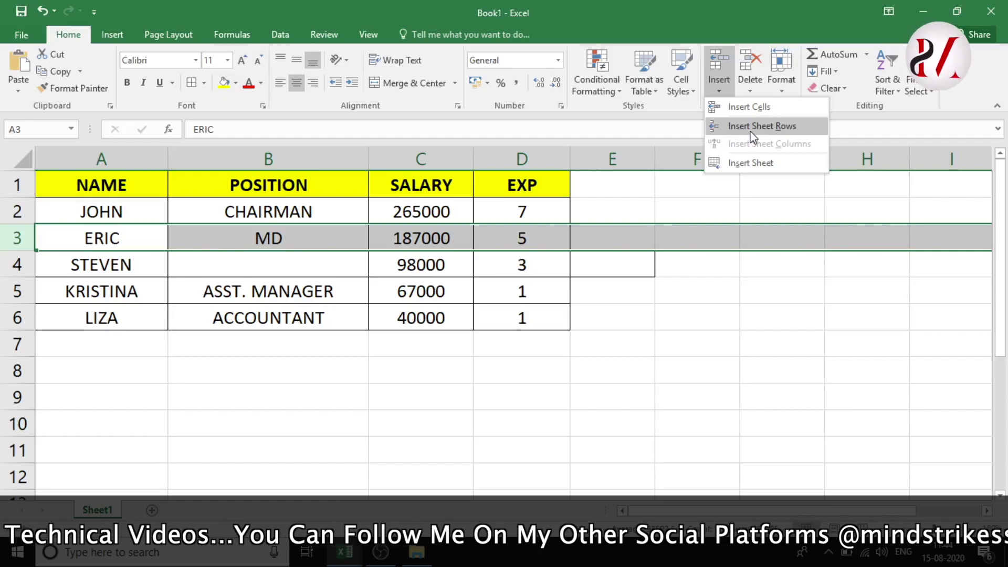
click(752, 131)
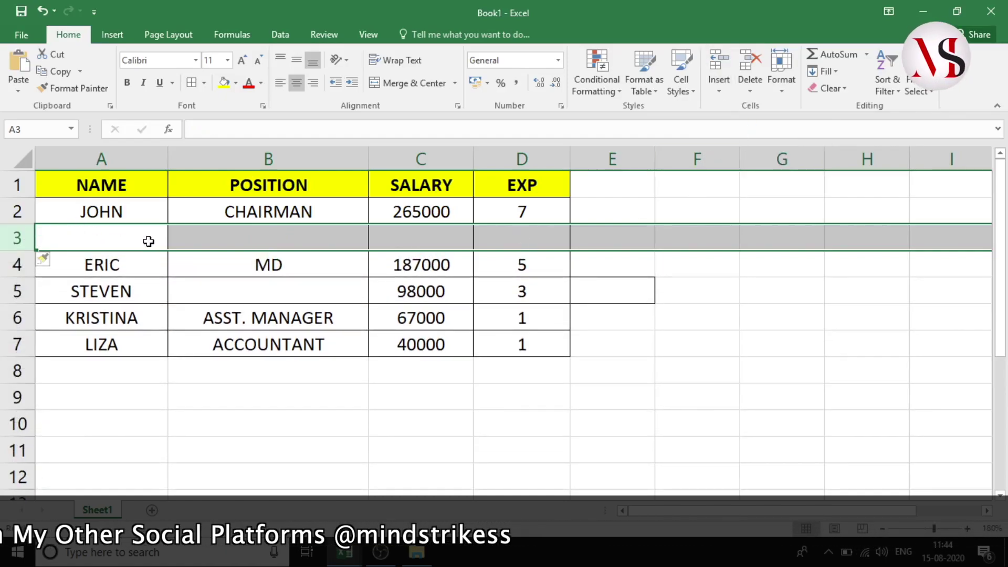
Step: Insert a second blank row at row 4, directly above ERIC
click(18, 264)
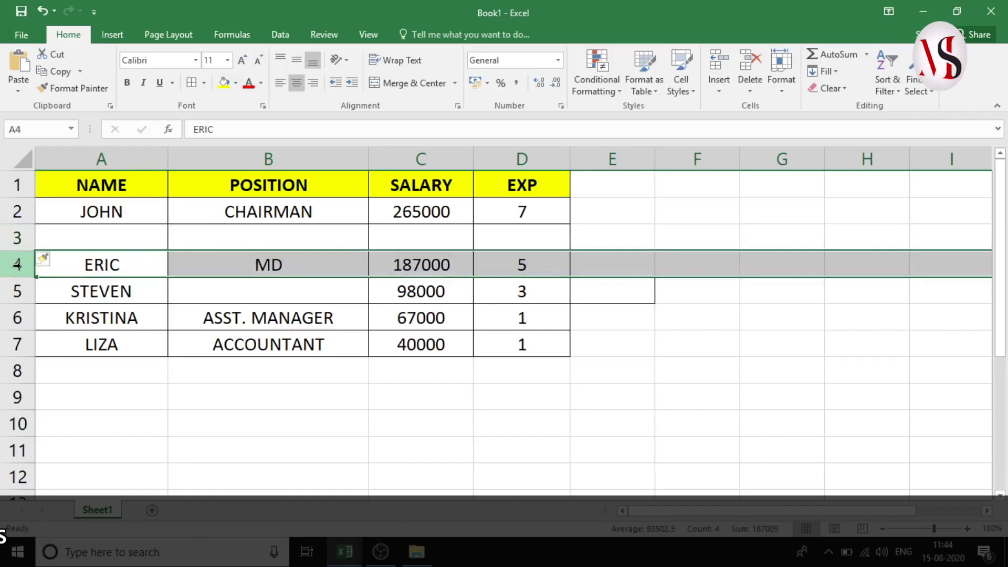
right_click(18, 264)
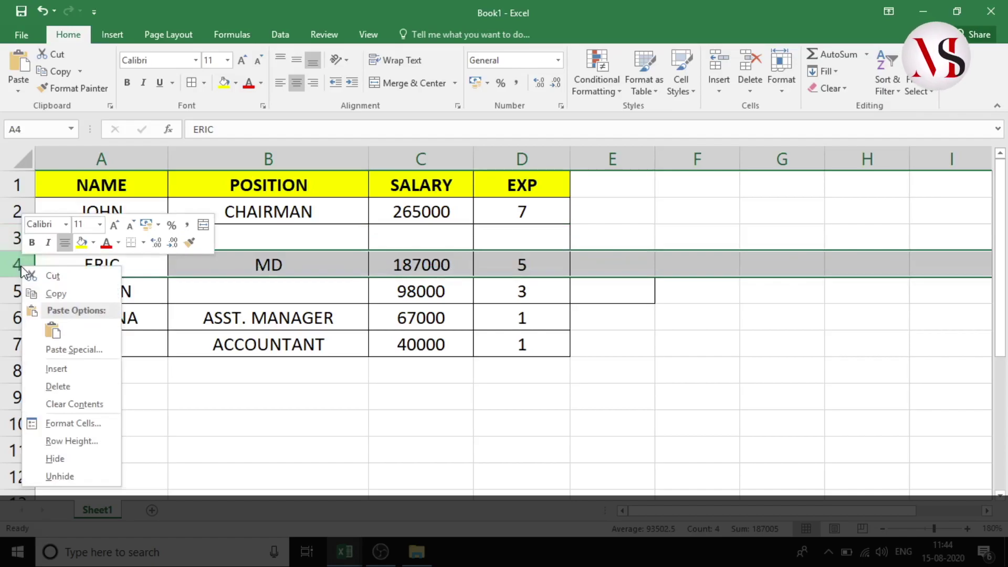
click(67, 370)
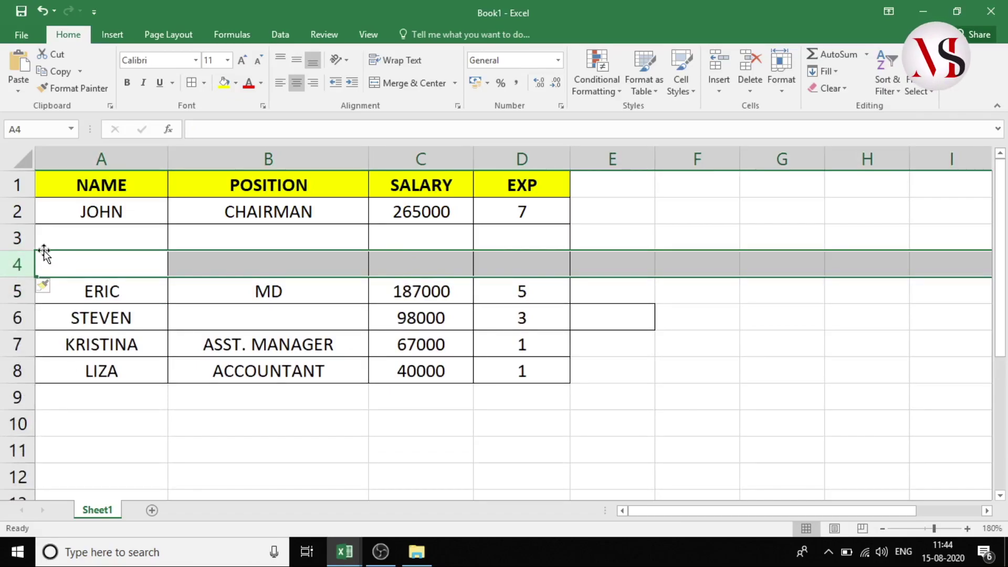
Step: Select rows 5–6 and insert two more blank rows above ERIC
click(17, 293)
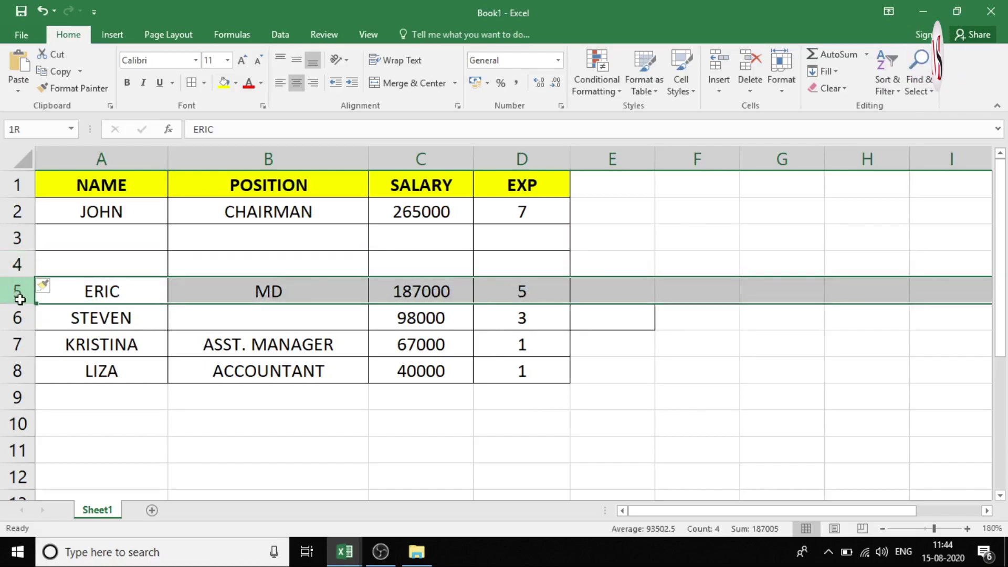
drag(20, 300, 19, 317)
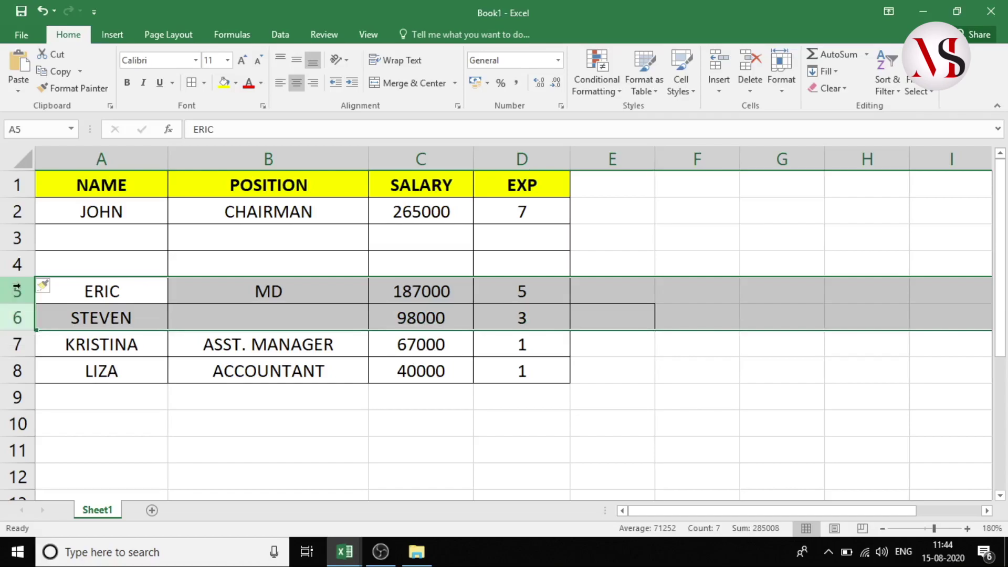
right_click(17, 288)
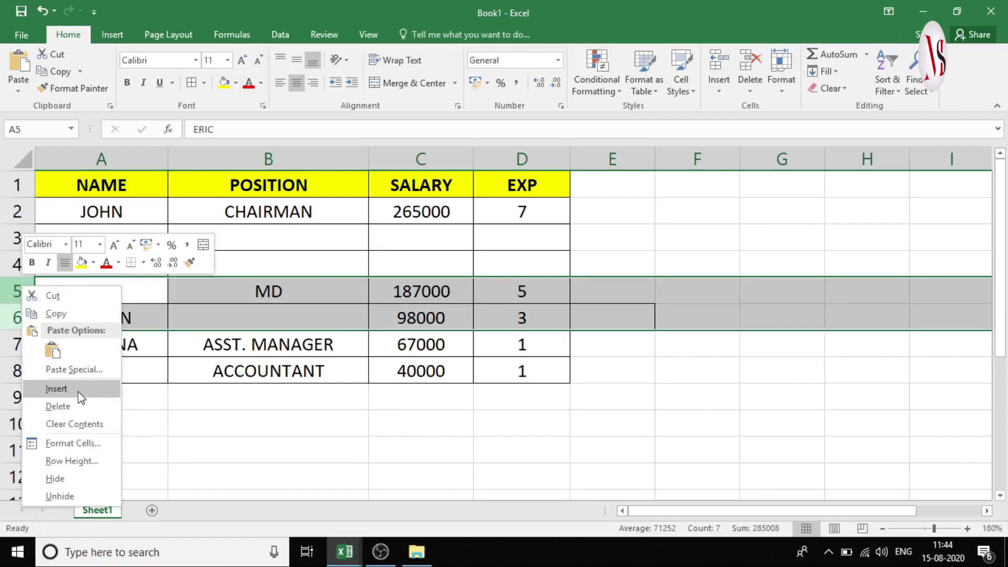
click(56, 389)
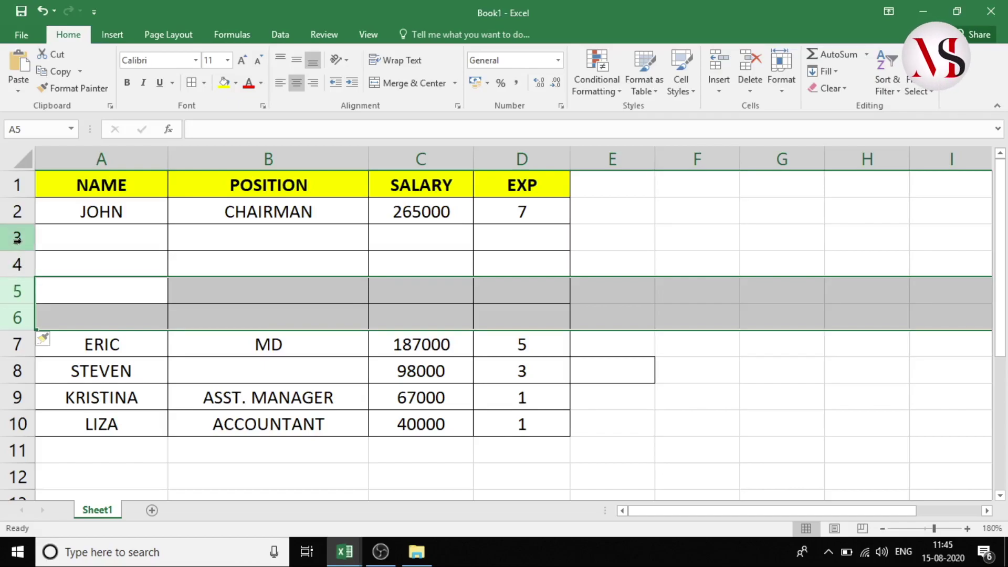
Step: Delete empty row 3 with Home > Delete Sheet Rows
click(16, 240)
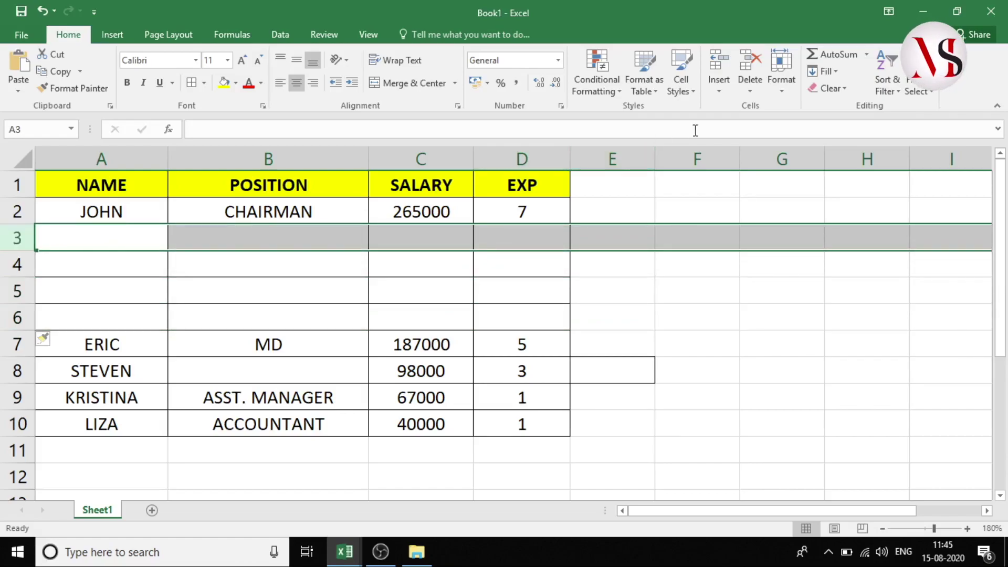
click(752, 86)
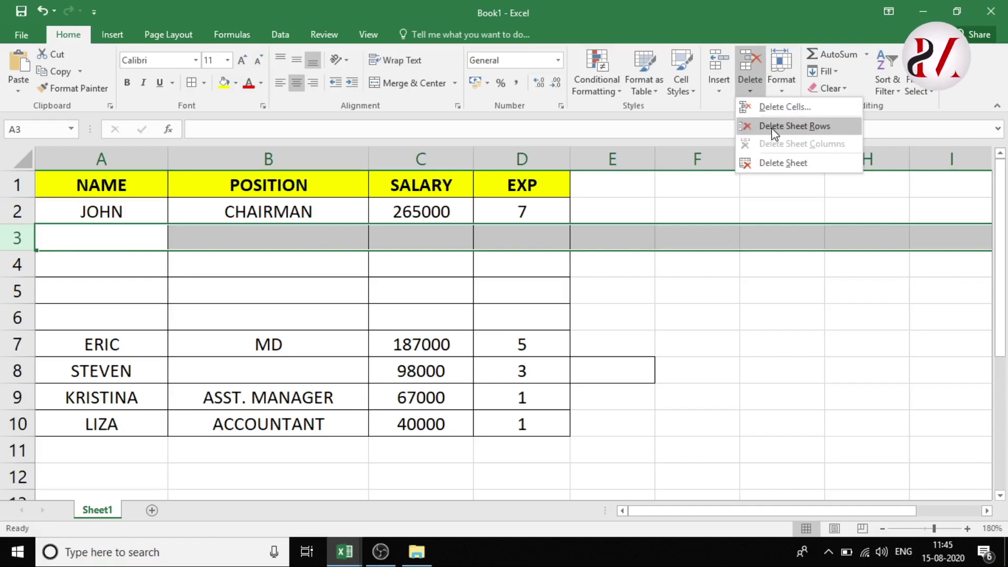
click(774, 127)
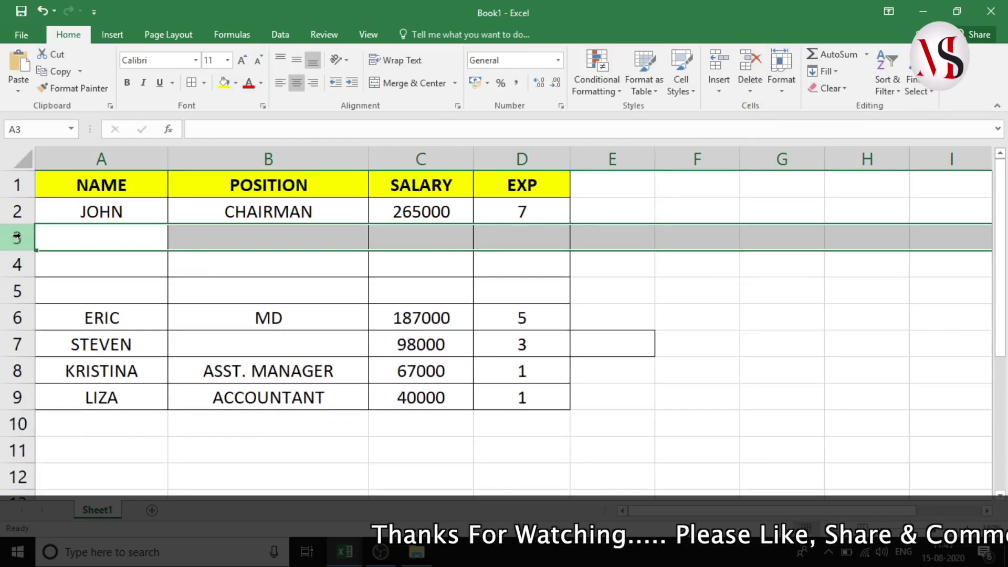
Step: Delete empty rows 3–5 so ERIC's row sits directly beneath JOHN
drag(16, 237, 16, 293)
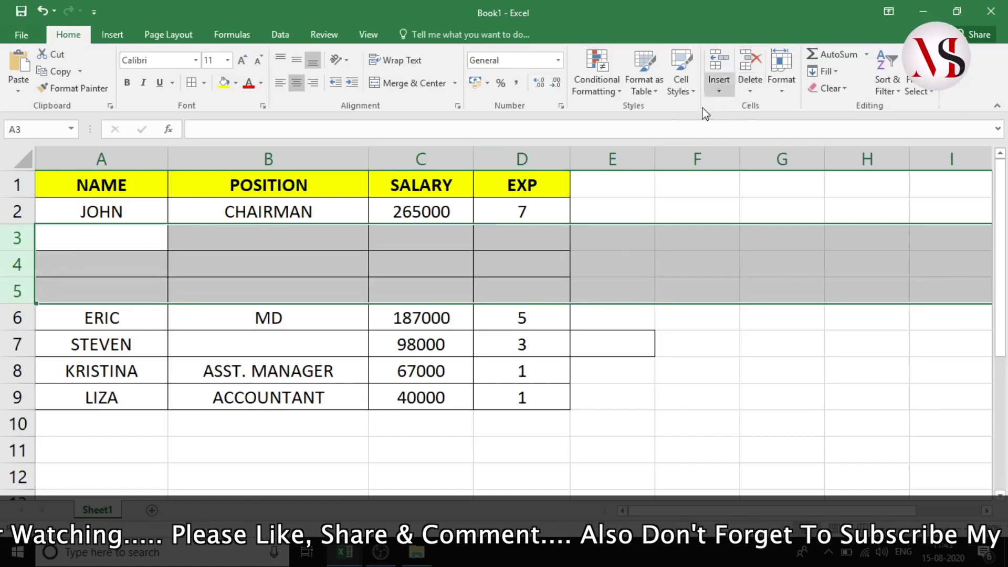
right_click(17, 240)
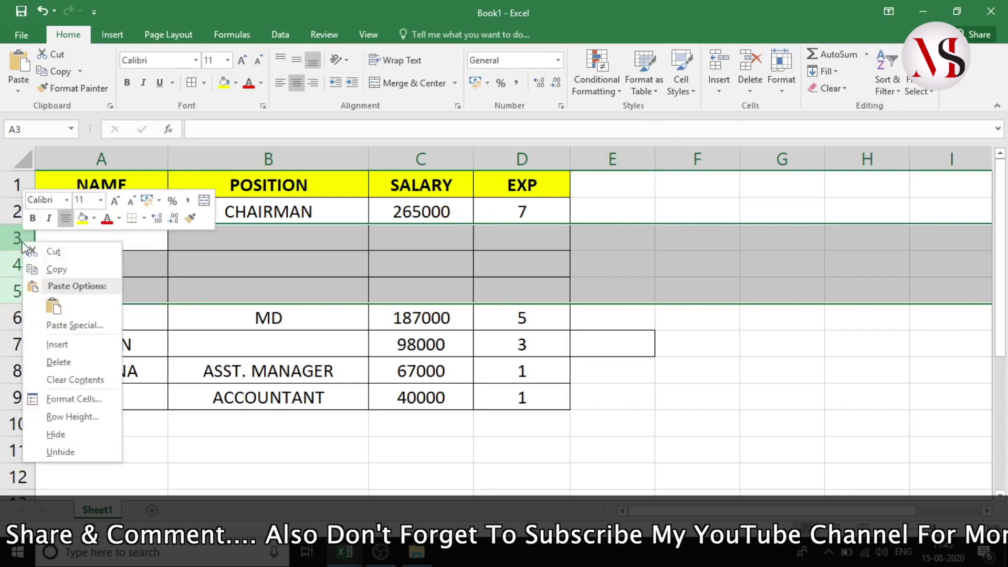
click(59, 362)
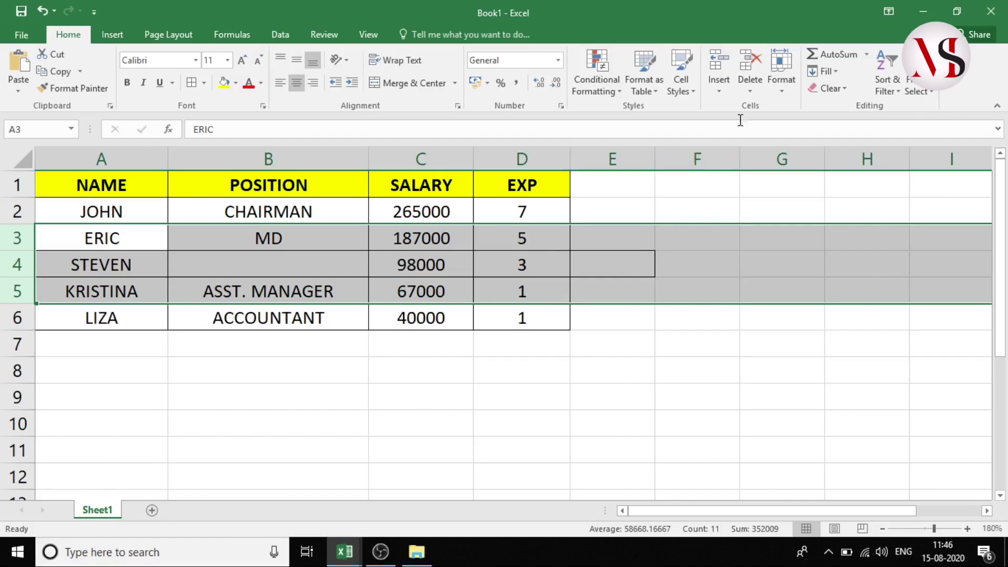
Step: Insert two blank worksheets, Sheet2 and Sheet3, and move the Sheet1 tab to the front
click(722, 83)
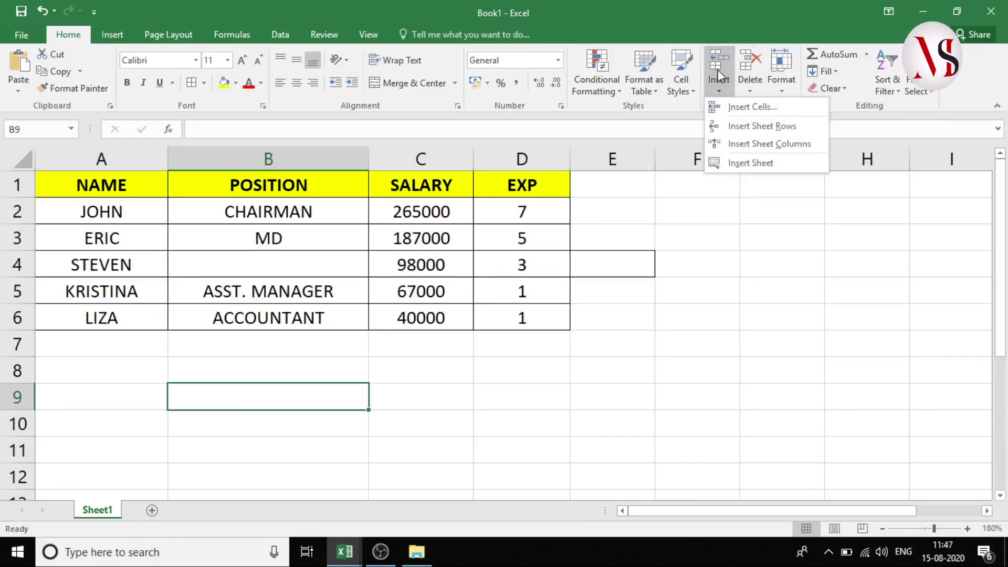
click(751, 164)
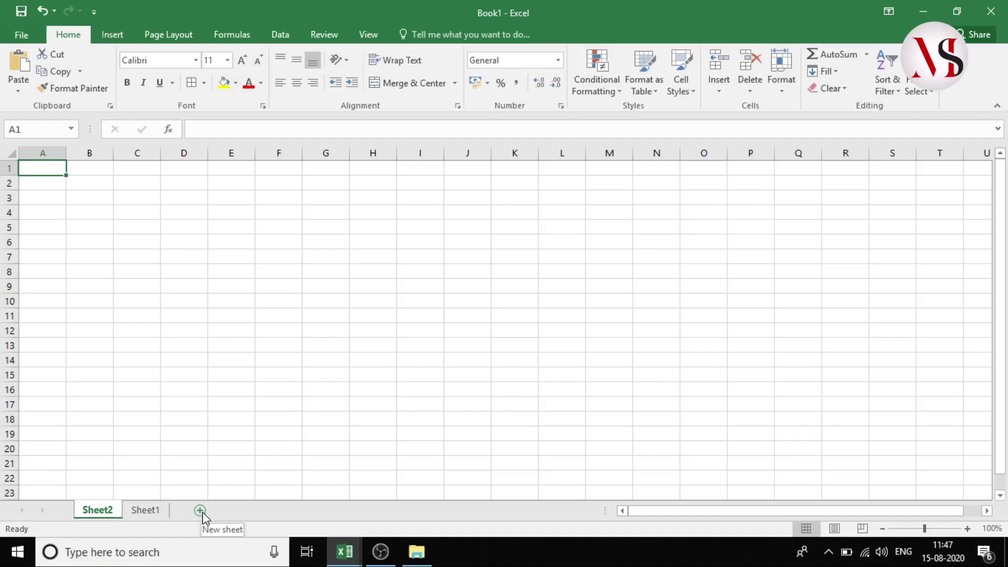
click(203, 512)
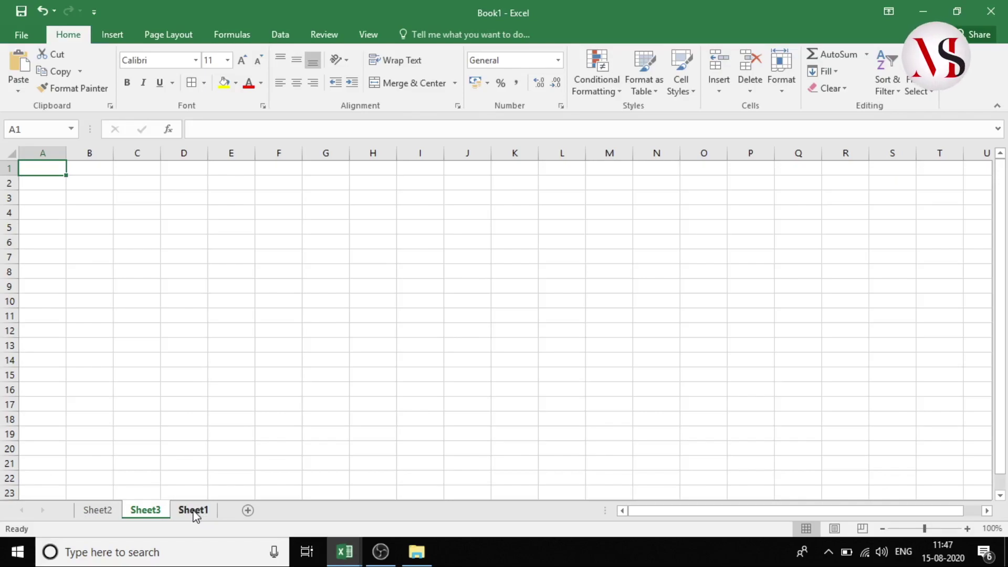
click(196, 515)
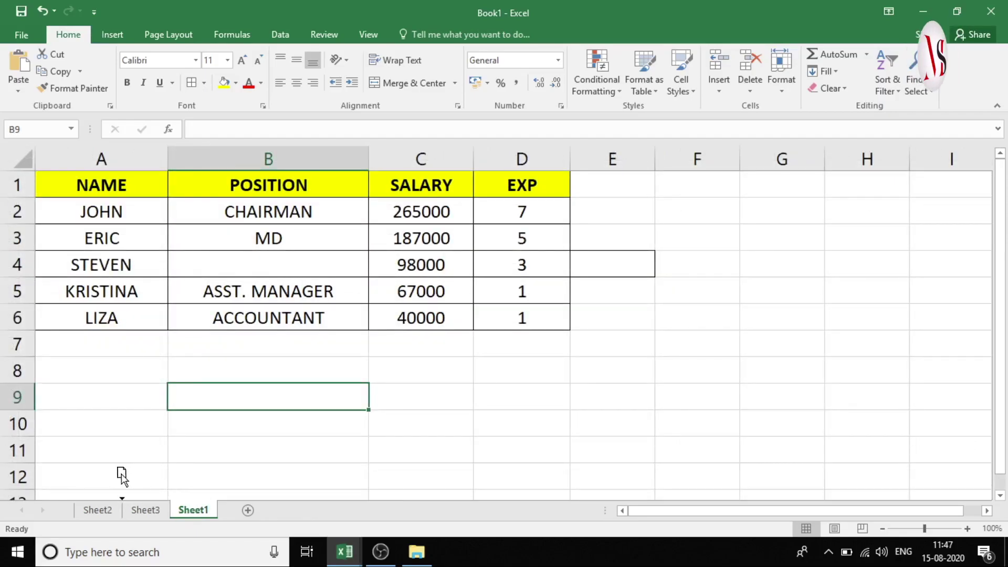
drag(87, 510, 86, 512)
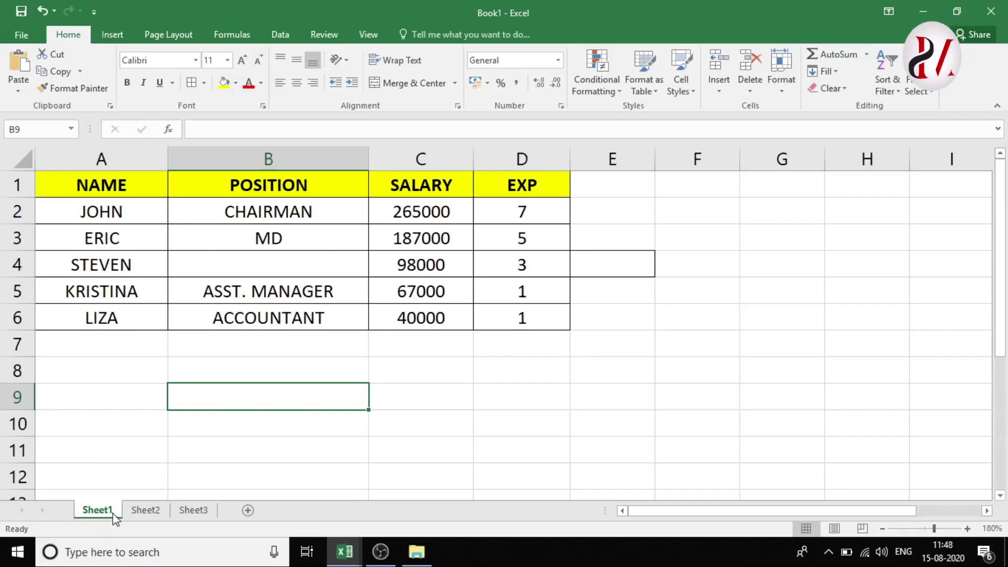
Step: Rename the employee-table tab Sheet1, entering 'office' as its new name
click(142, 513)
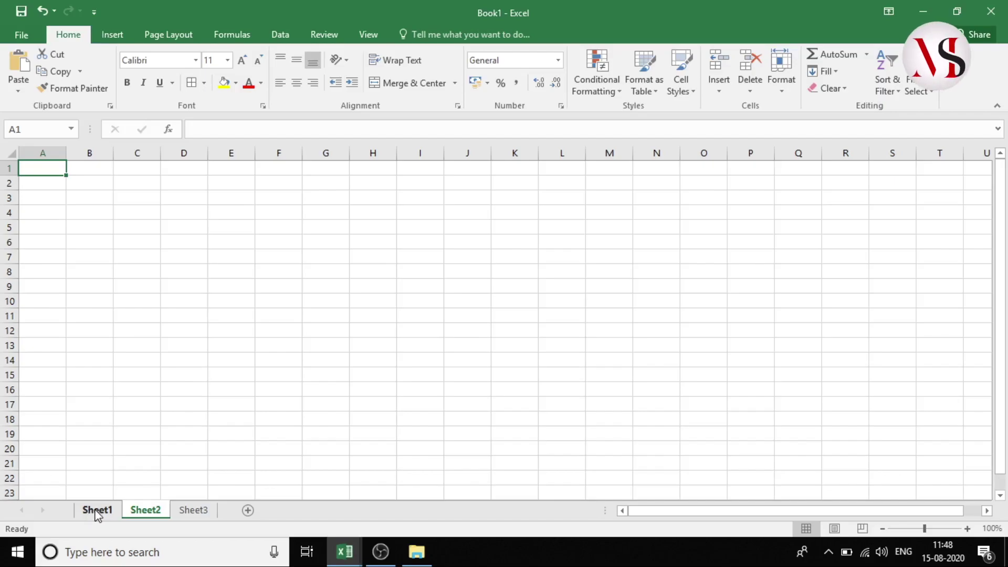
right_click(97, 515)
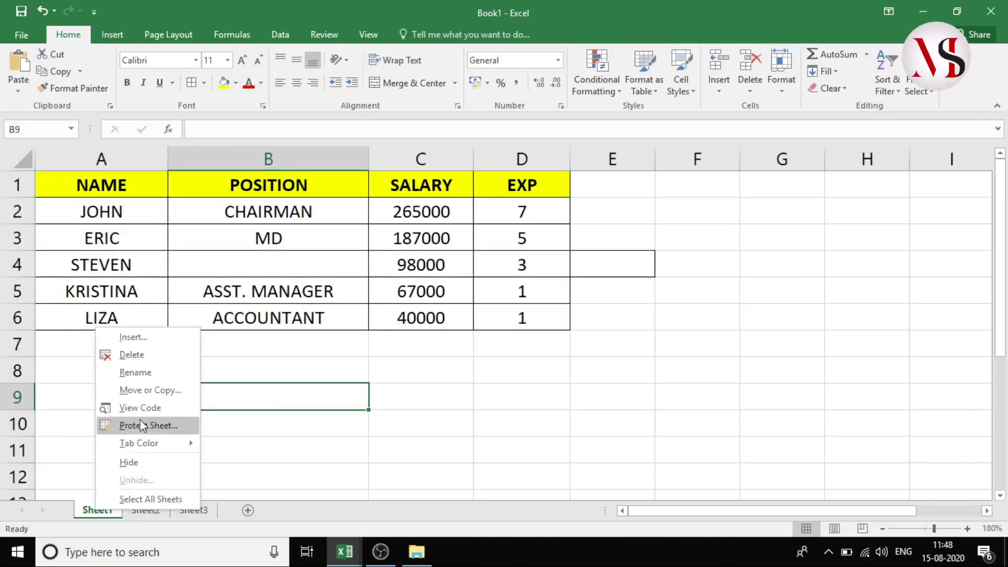
click(153, 376)
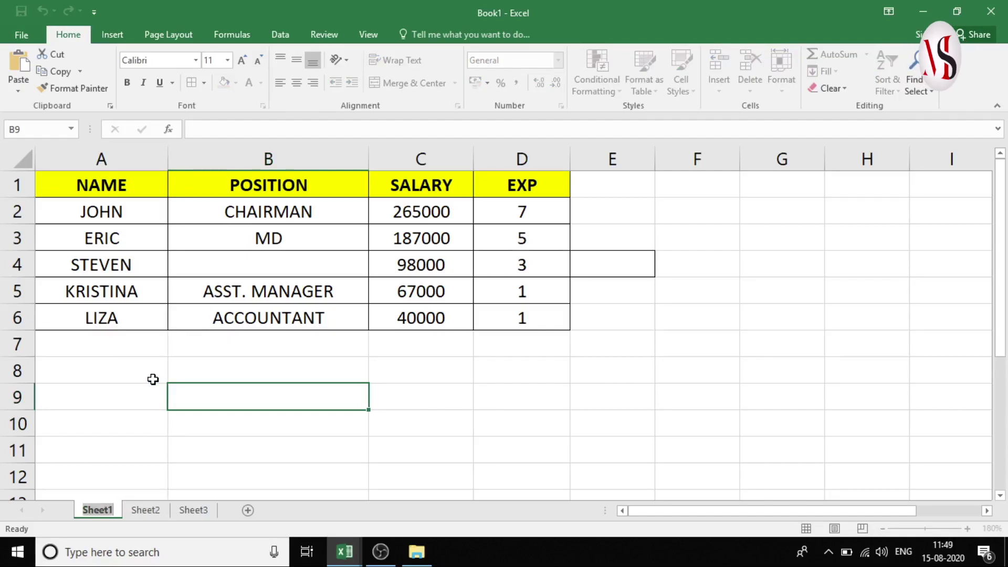
text(off)
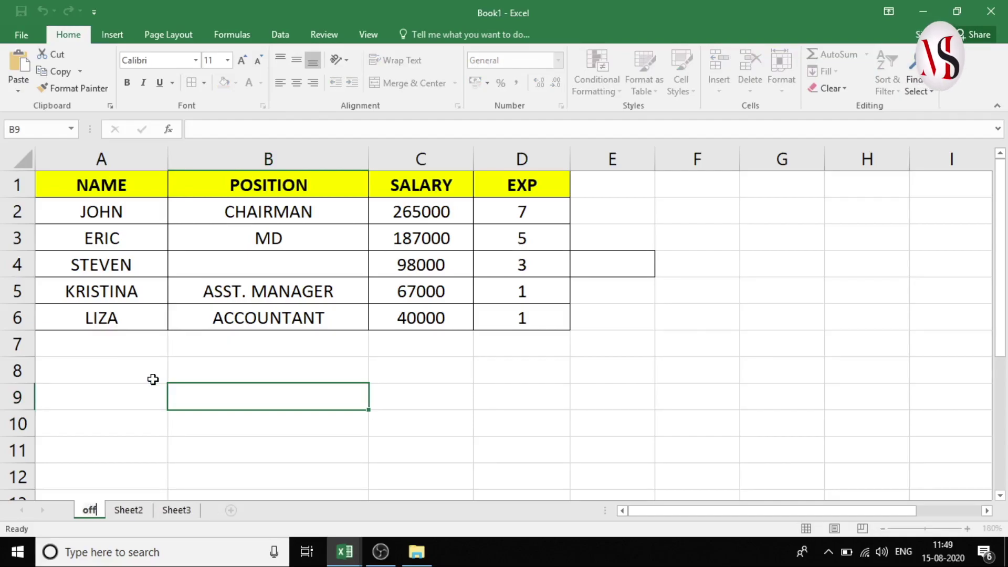
text(ice)
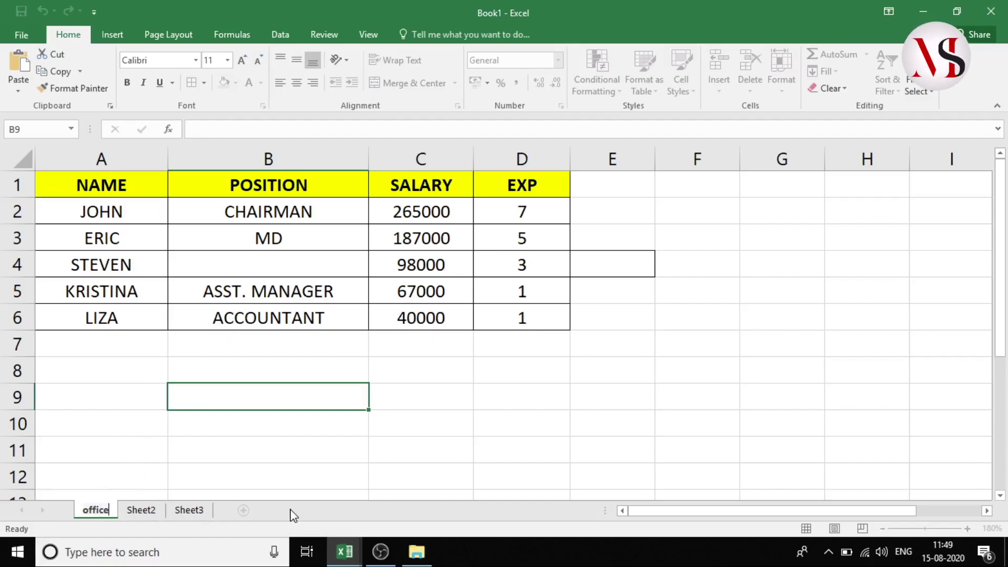
Step: Commit the tab name 'office', placing it ahead of Sheet2 and Sheet3
key(Return)
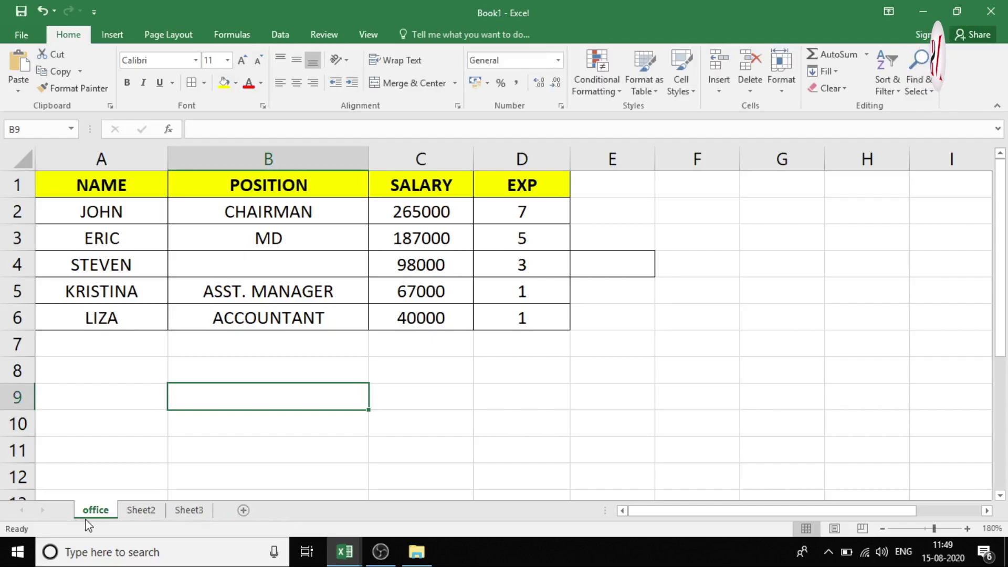